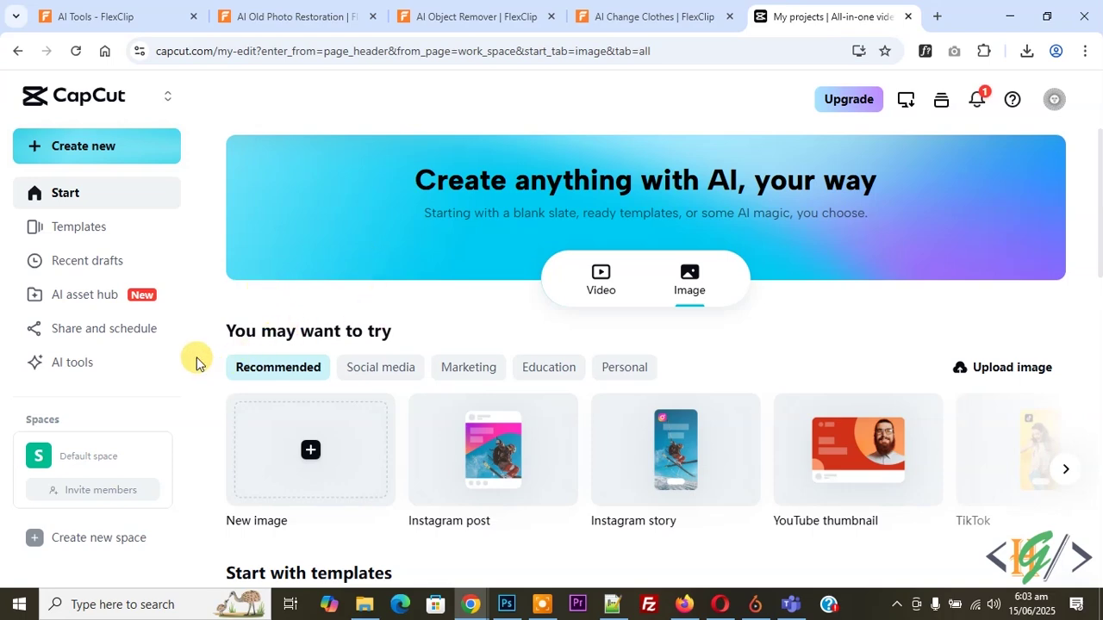
Open the AI model try-on tool from the Create with AI category of the AI tools.
{"action": "left_click", "coordinate": [102, 370]}
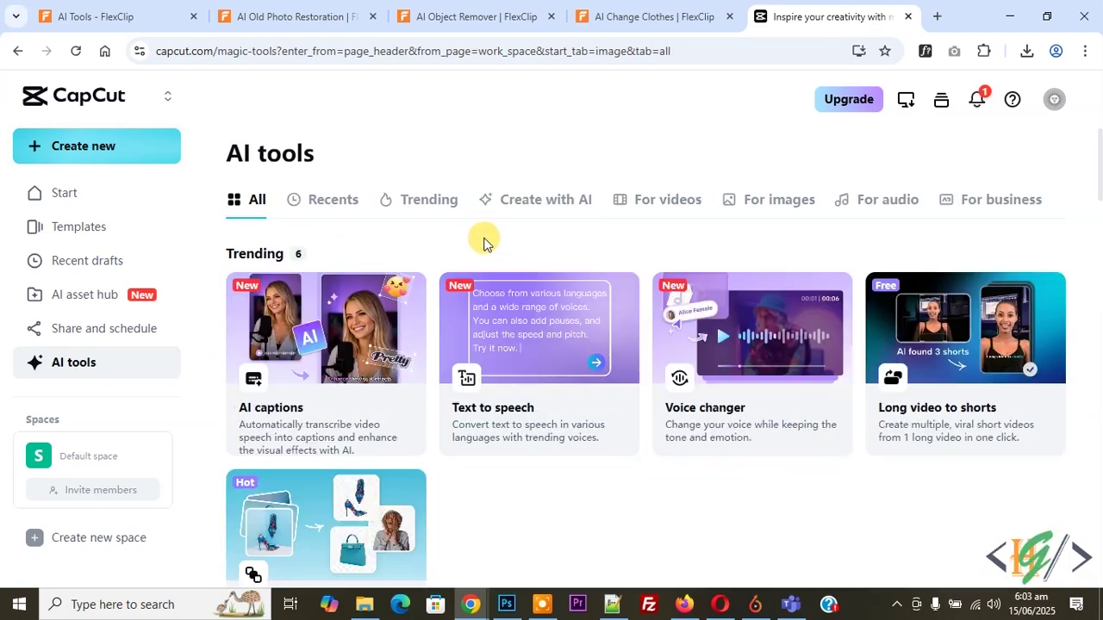
{"action": "left_click", "coordinate": [545, 206]}
{"action": "scroll", "coordinate": [534, 267], "scroll_direction": "down", "scroll_amount": 2}
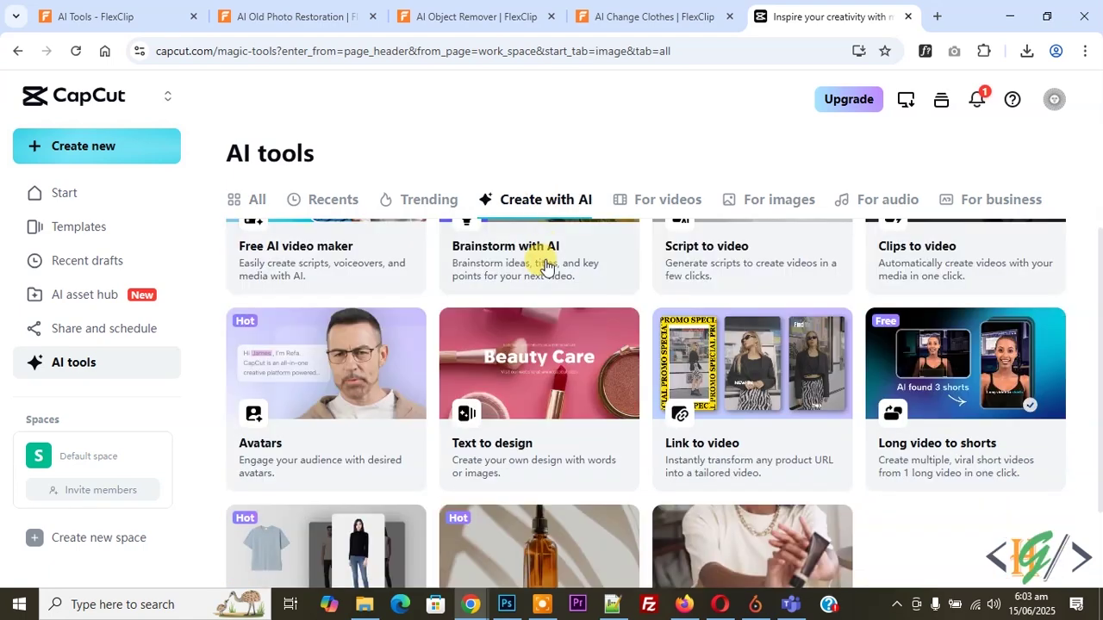
{"action": "scroll", "coordinate": [534, 275], "scroll_direction": "down", "scroll_amount": 1}
{"action": "scroll", "coordinate": [534, 276], "scroll_direction": "down", "scroll_amount": 1}
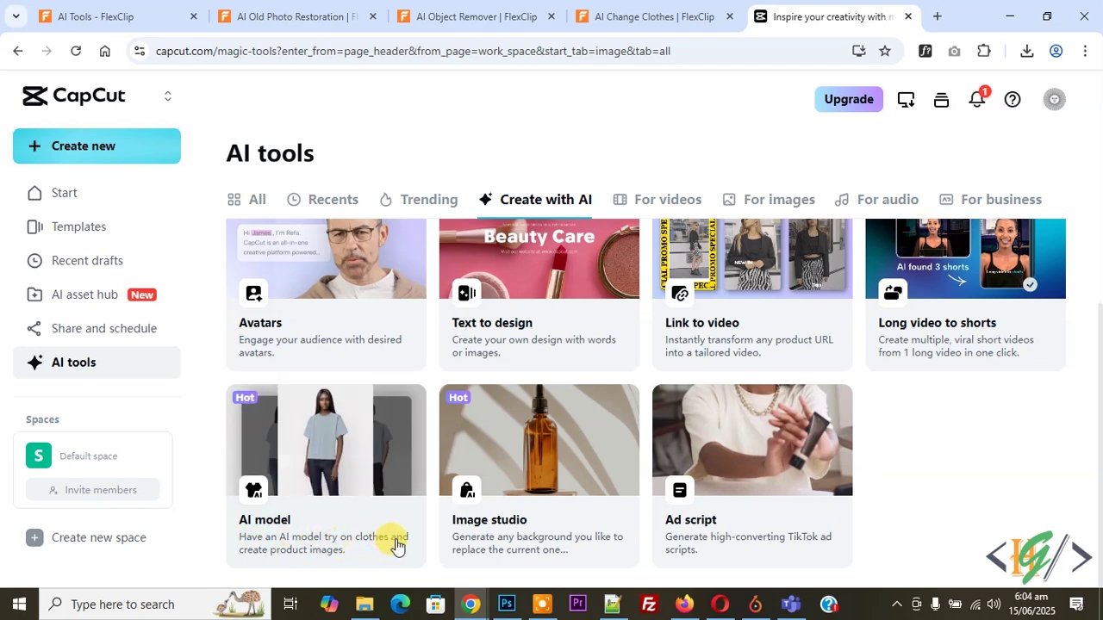
{"action": "left_click", "coordinate": [342, 465]}
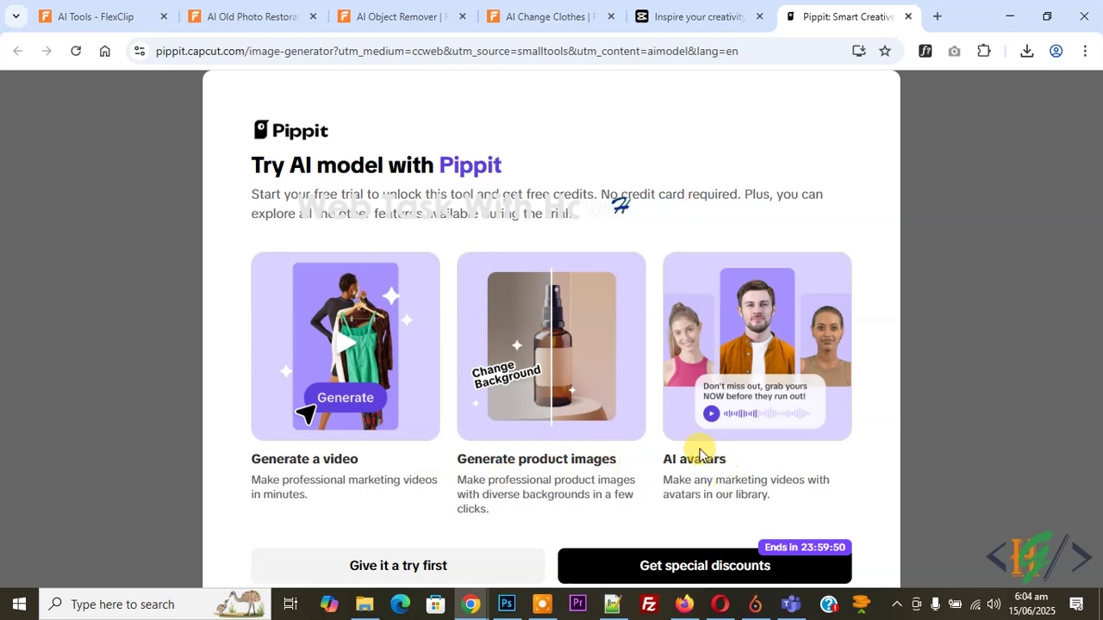
Choose to try Pippit first without the discount offer, dismiss the introductory tip and launch AI model from the quick tools.
{"action": "scroll", "coordinate": [598, 369], "scroll_direction": "down", "scroll_amount": 1}
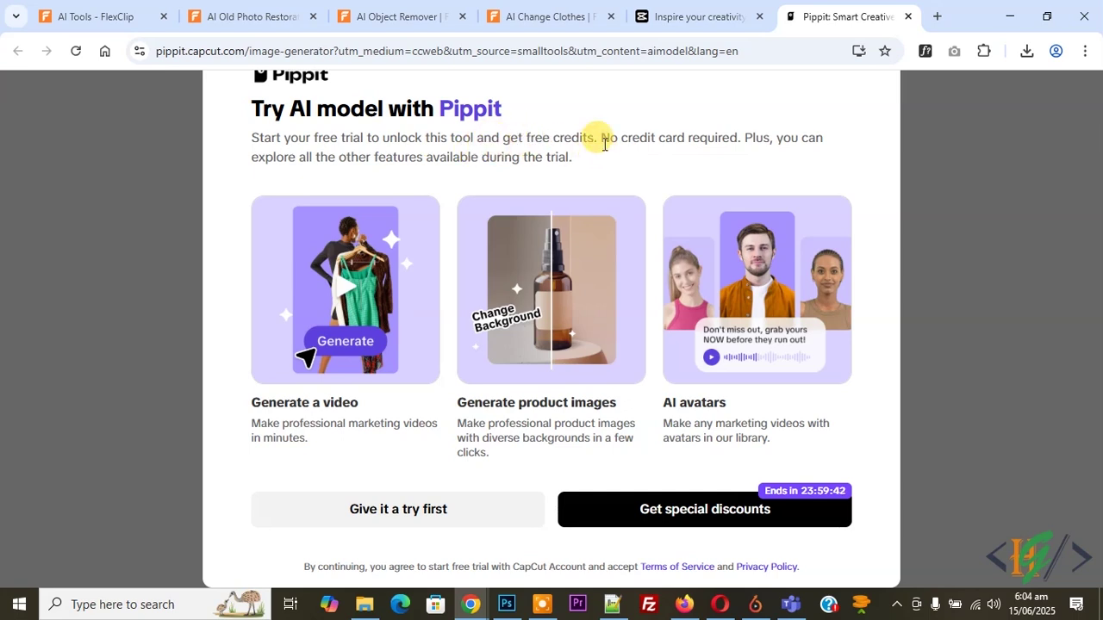
{"action": "left_click", "coordinate": [385, 517]}
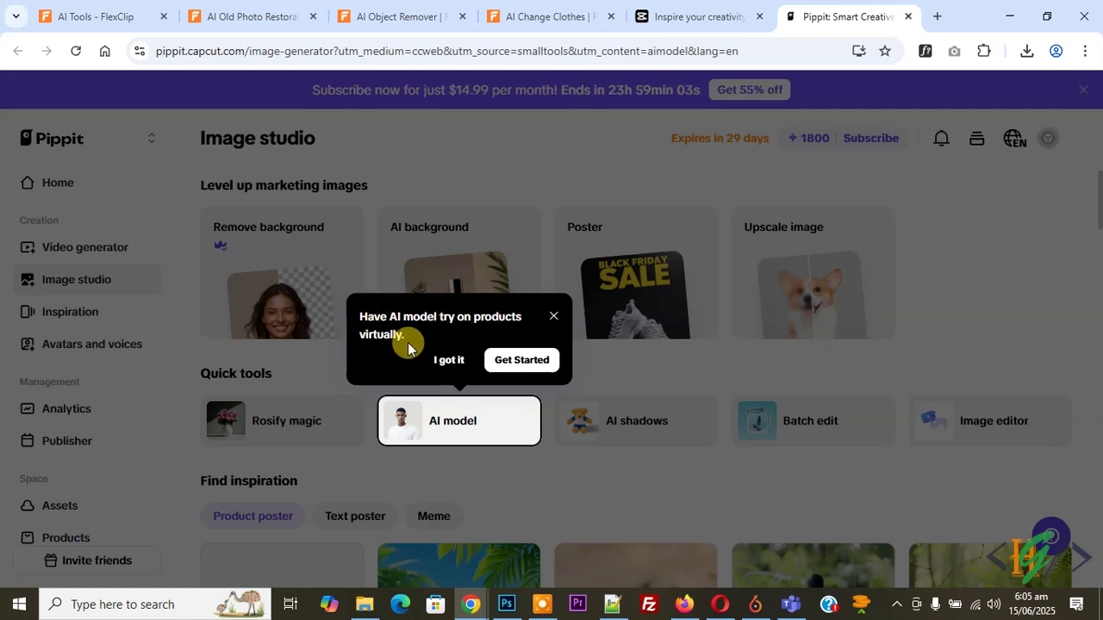
{"action": "left_click", "coordinate": [449, 361]}
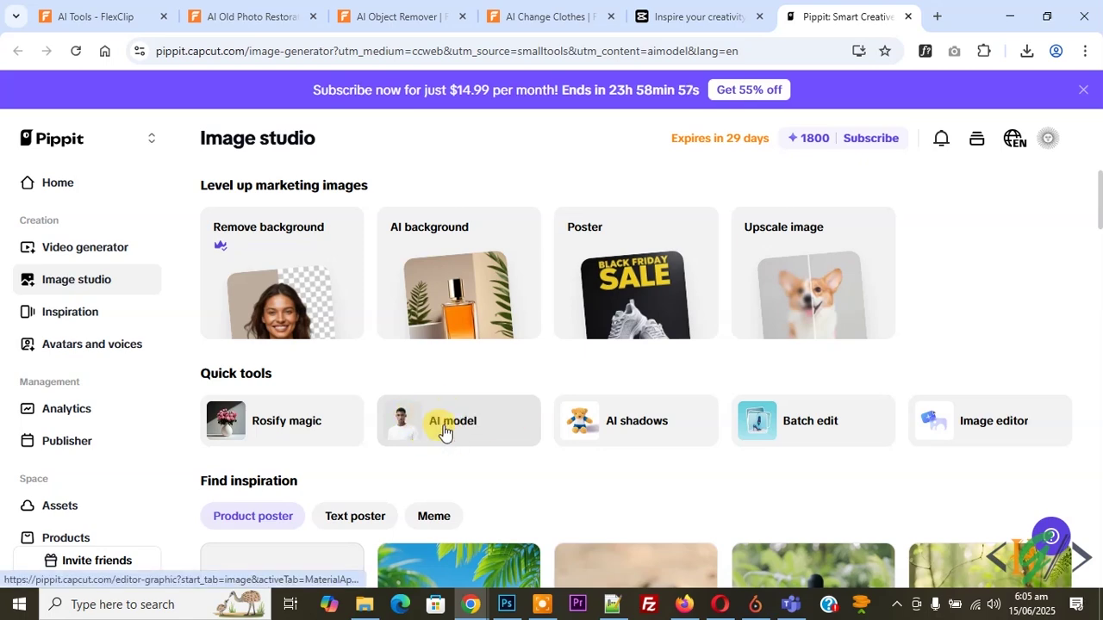
{"action": "left_click", "coordinate": [453, 422]}
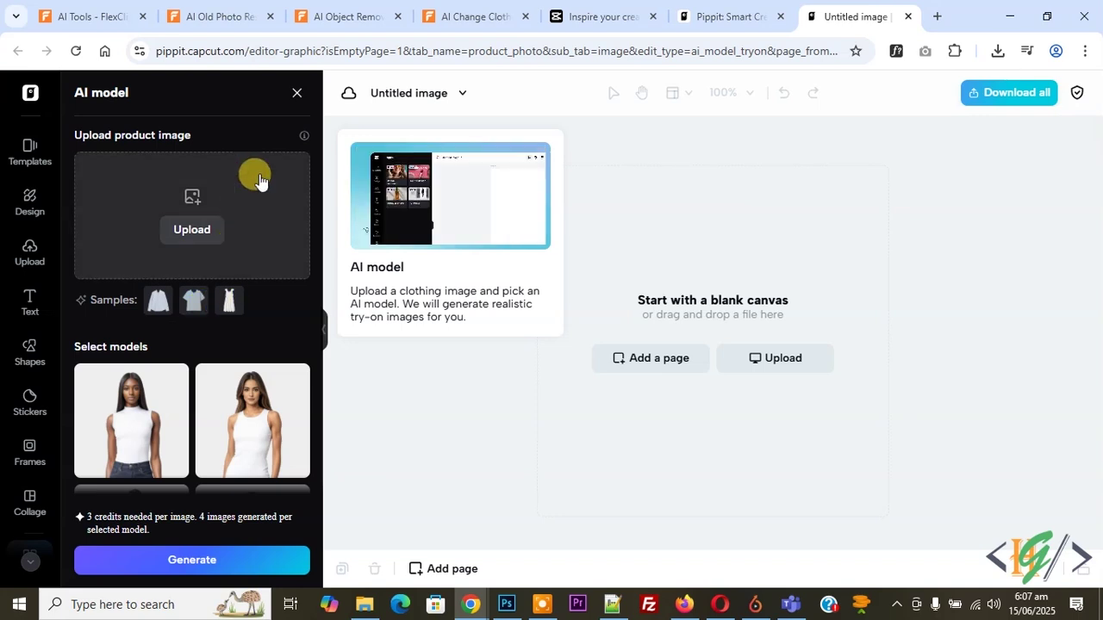
Upload the orange shirt PNG from the device's Downloads folder as the product image.
{"action": "left_click", "coordinate": [193, 231]}
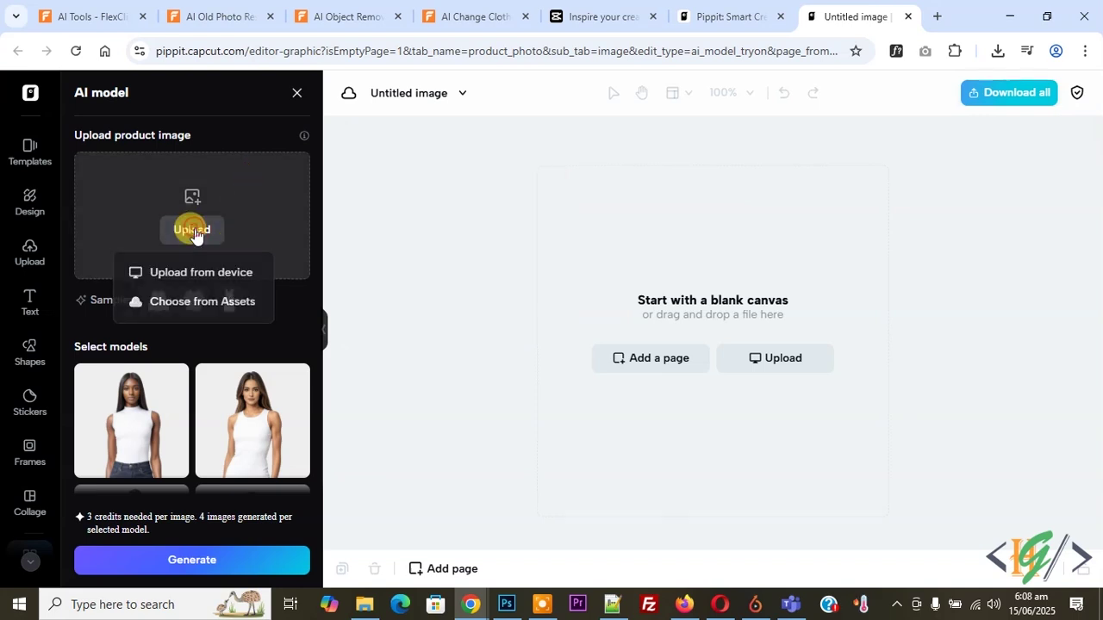
{"action": "left_click", "coordinate": [211, 274]}
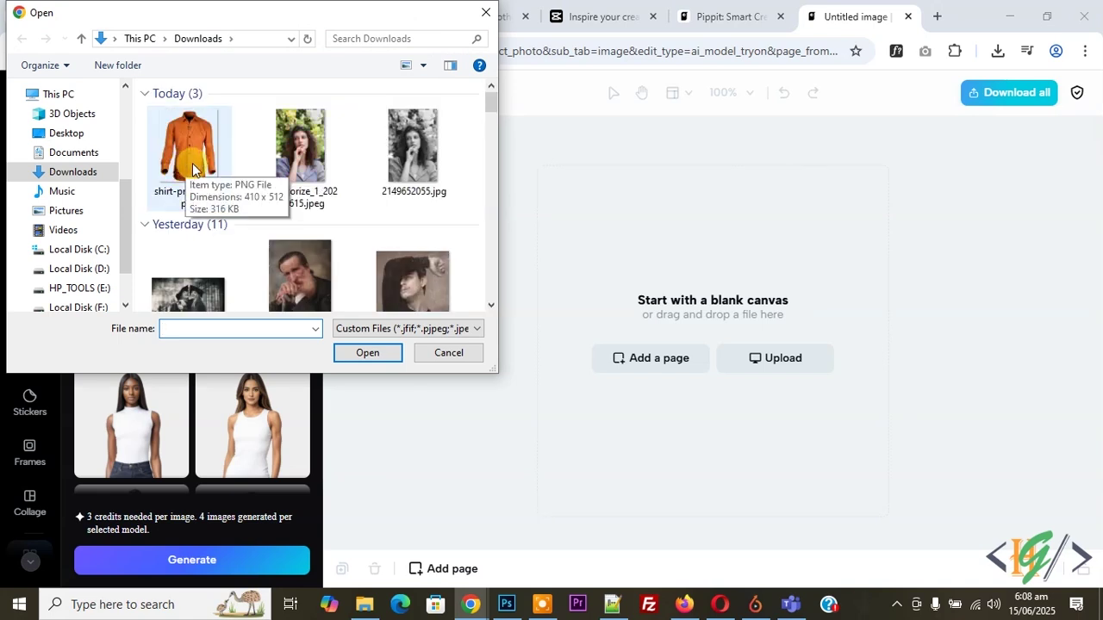
{"action": "double_click", "coordinate": [192, 162]}
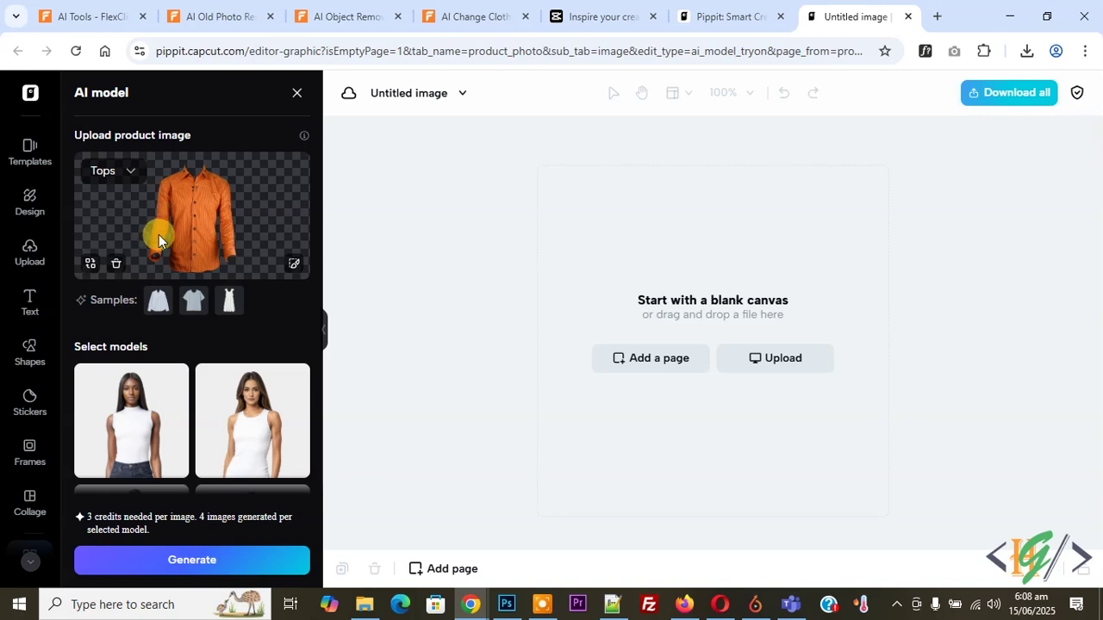
Choose the male model wearing the black long-sleeved top and generate try-on images of the orange shirt.
{"action": "scroll", "coordinate": [160, 232], "scroll_direction": "down", "scroll_amount": 3}
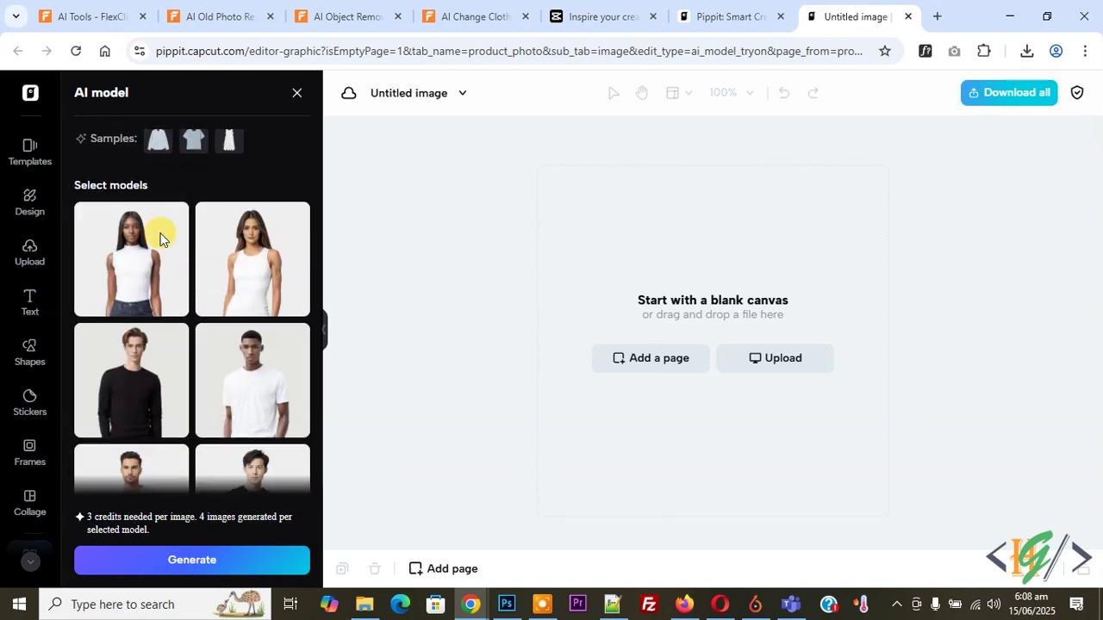
{"action": "left_click", "coordinate": [141, 289]}
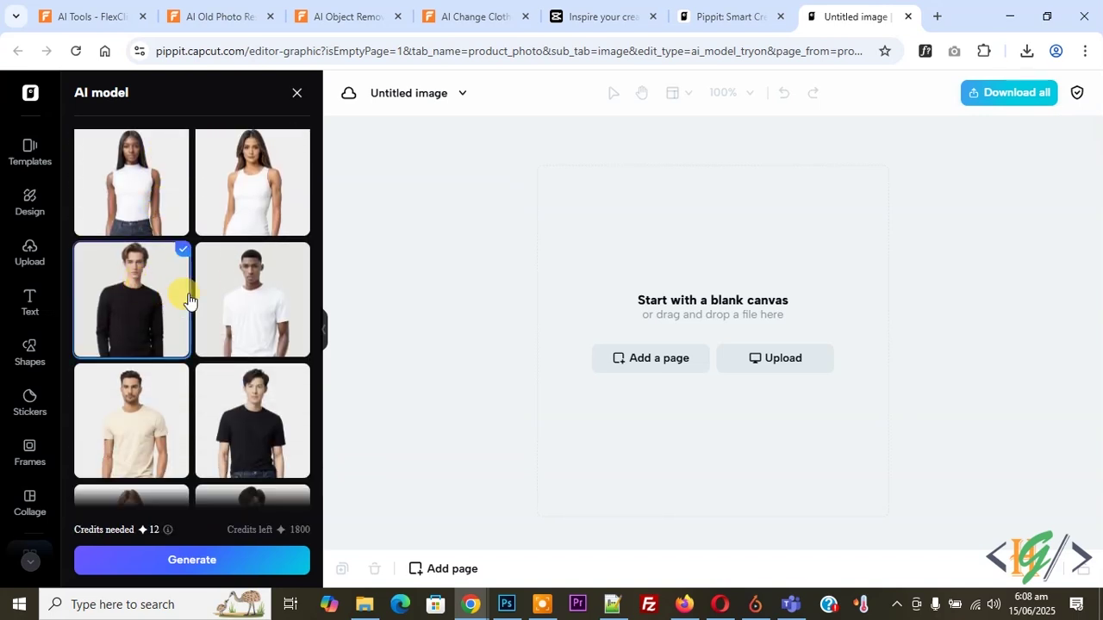
{"action": "scroll", "coordinate": [198, 297], "scroll_direction": "down", "scroll_amount": 3}
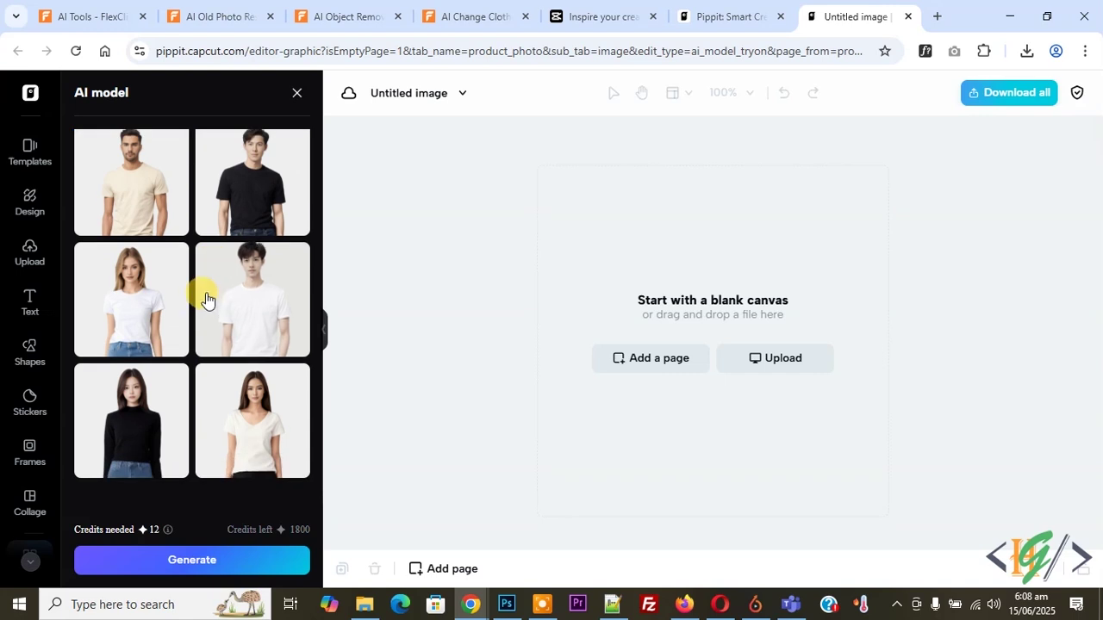
{"action": "scroll", "coordinate": [211, 319], "scroll_direction": "down", "scroll_amount": 1}
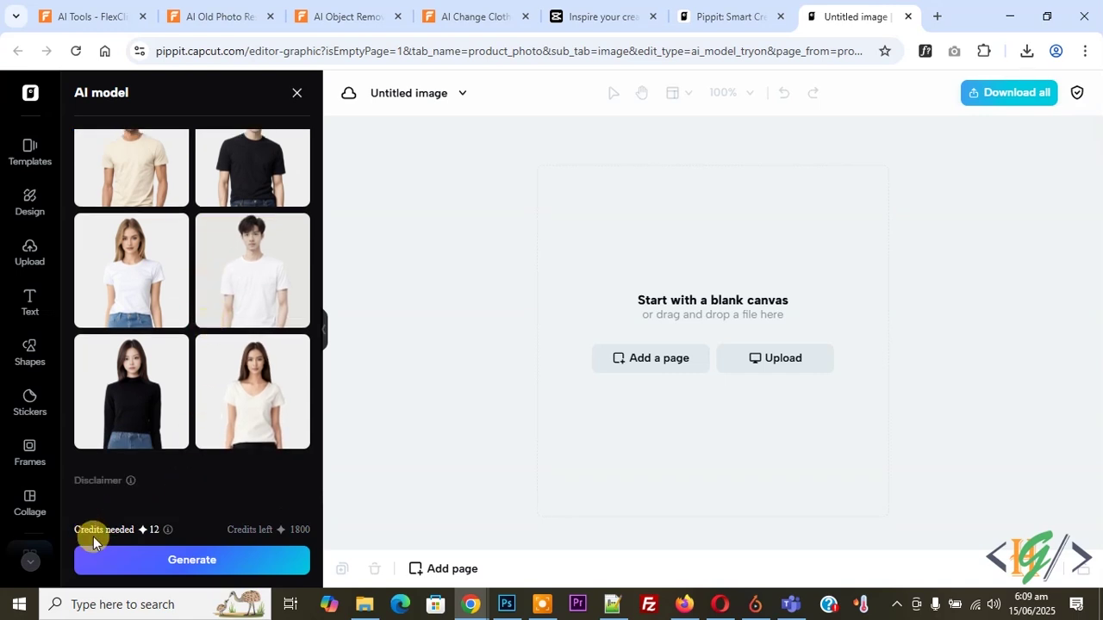
{"action": "scroll", "coordinate": [190, 500], "scroll_direction": "up", "scroll_amount": 5}
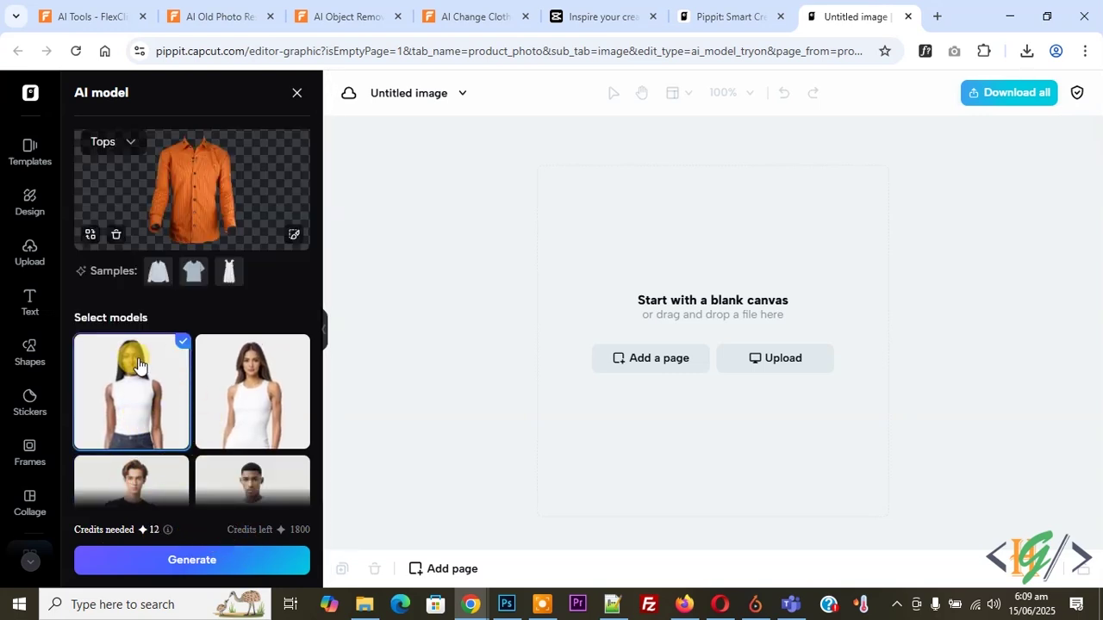
{"action": "scroll", "coordinate": [133, 379], "scroll_direction": "down", "scroll_amount": 1}
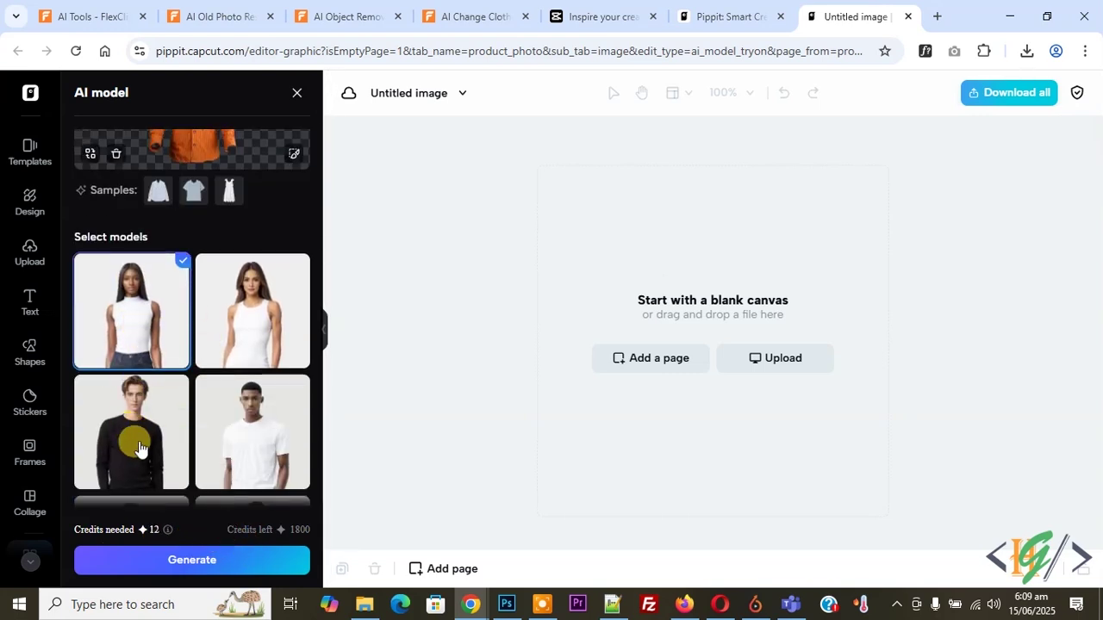
{"action": "scroll", "coordinate": [142, 431], "scroll_direction": "down", "scroll_amount": 5}
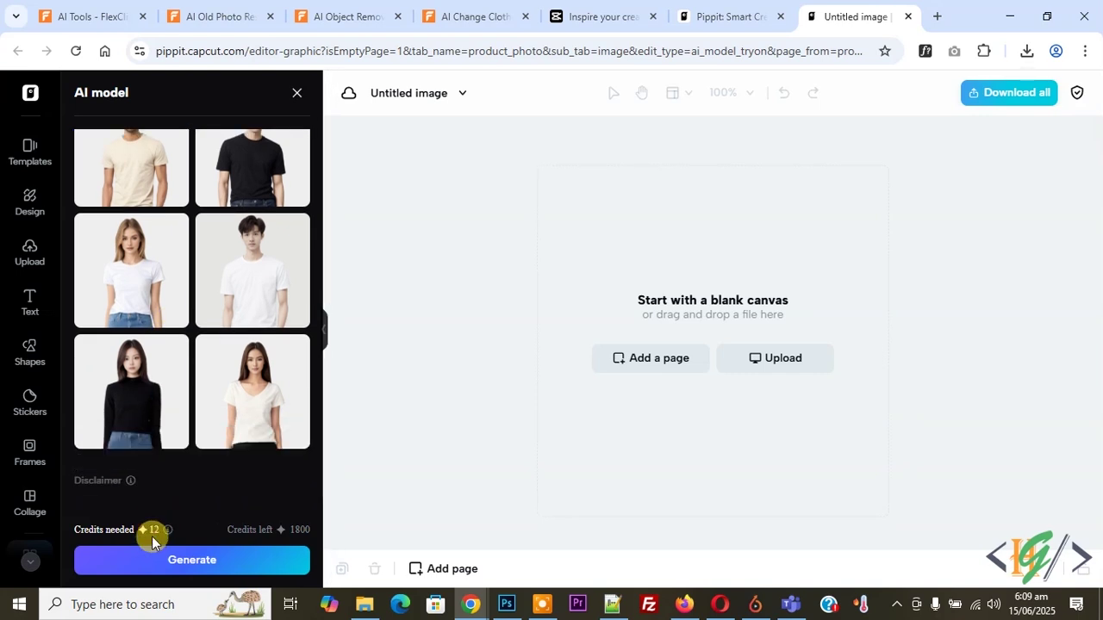
{"action": "left_click", "coordinate": [171, 562]}
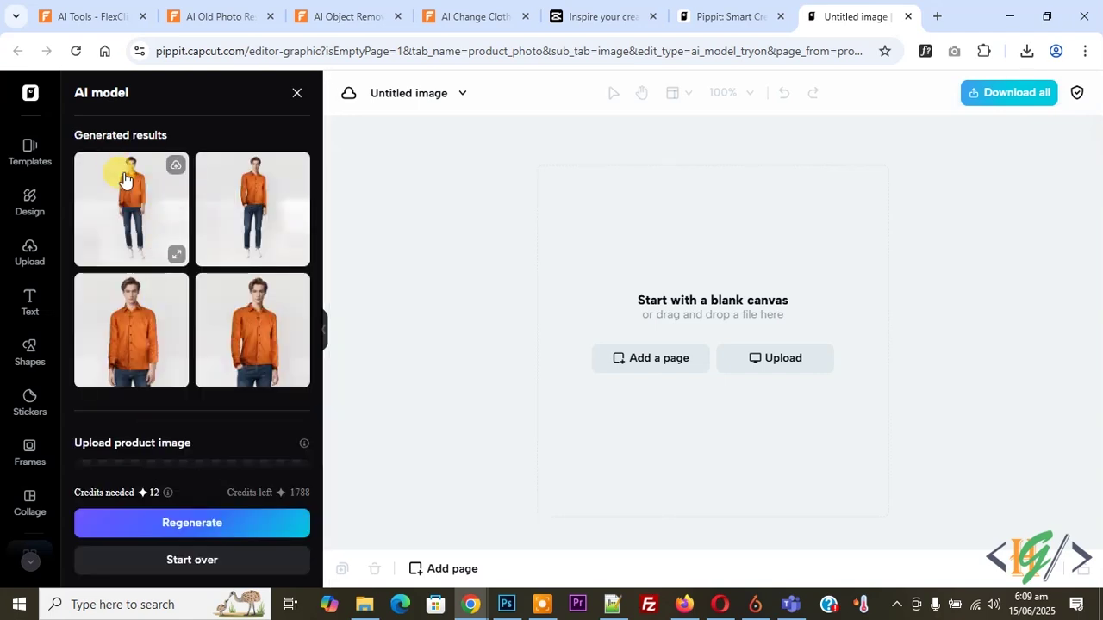
Preview a generated full-body try-on image and try placing several of the results on the canvas.
{"action": "mouse_move", "coordinate": [176, 257]}
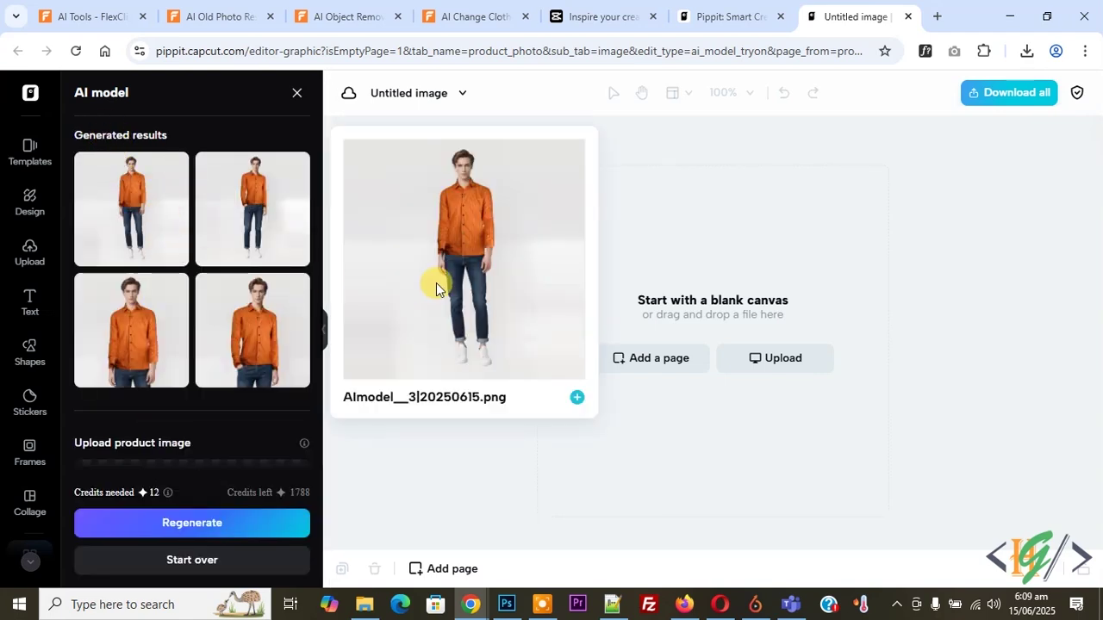
{"action": "left_click", "coordinate": [306, 251]}
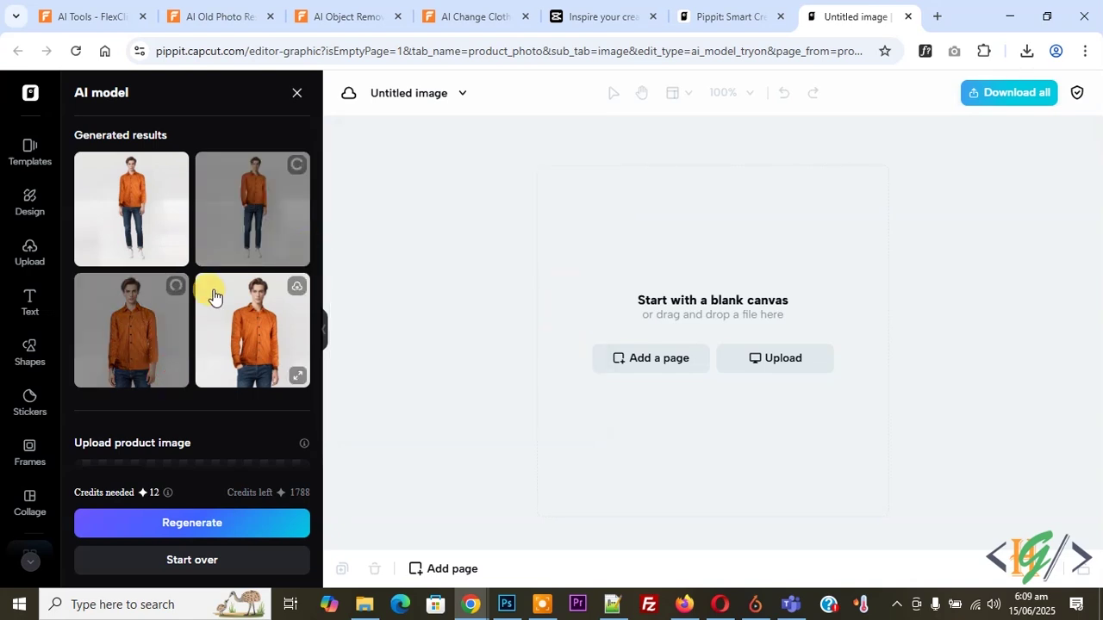
{"action": "scroll", "coordinate": [213, 296], "scroll_direction": "down", "scroll_amount": 2}
{"action": "scroll", "coordinate": [214, 297], "scroll_direction": "down", "scroll_amount": 1}
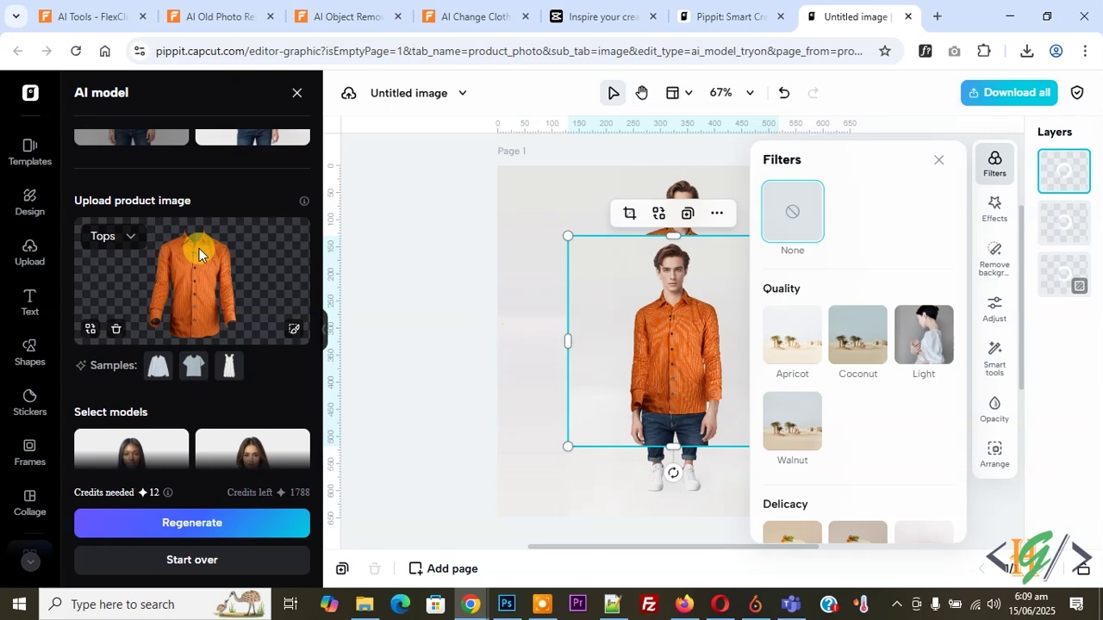
{"action": "scroll", "coordinate": [226, 286], "scroll_direction": "up", "scroll_amount": 3}
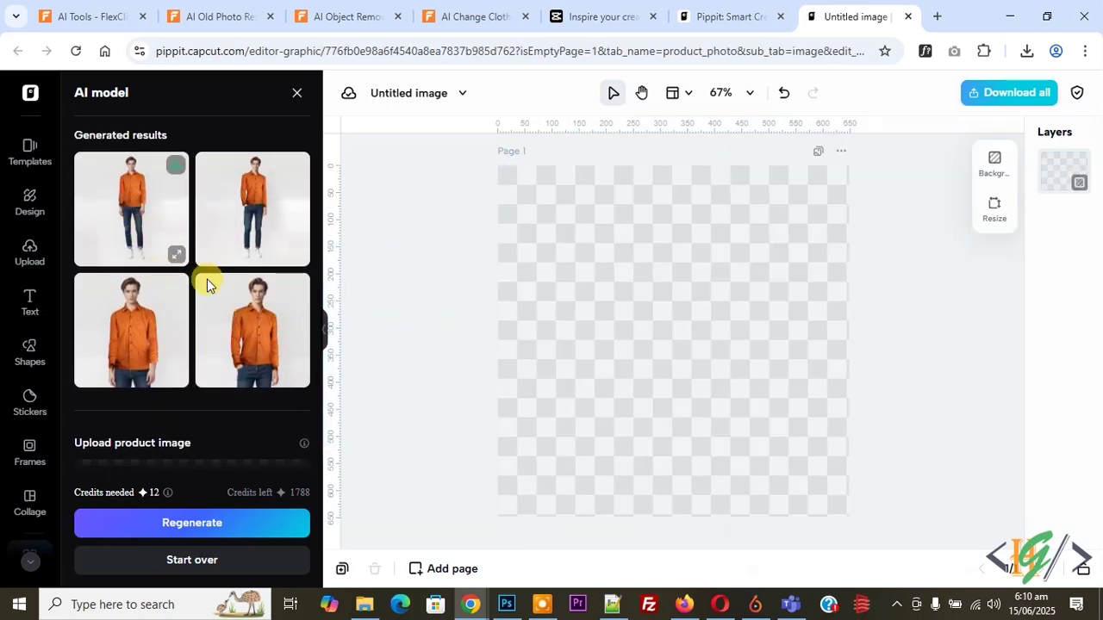
Place the generated half-length image with the hand in the pocket on the canvas and enlarge it to fill the page.
{"action": "left_click", "coordinate": [247, 297]}
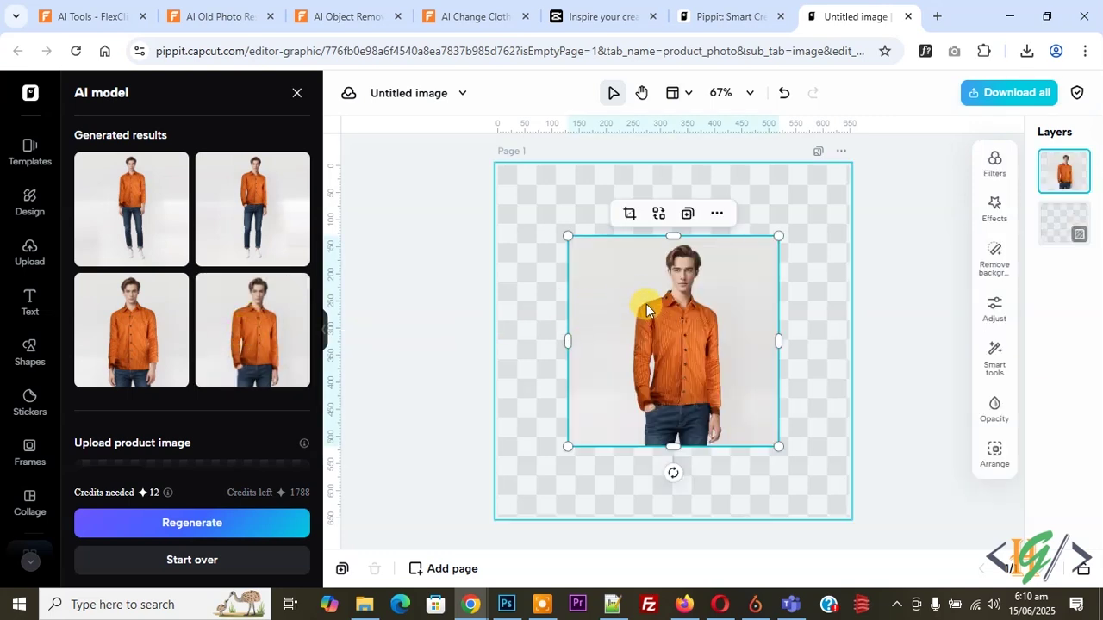
{"action": "left_click_drag", "start_coordinate": [565, 446], "coordinate": [498, 515]}
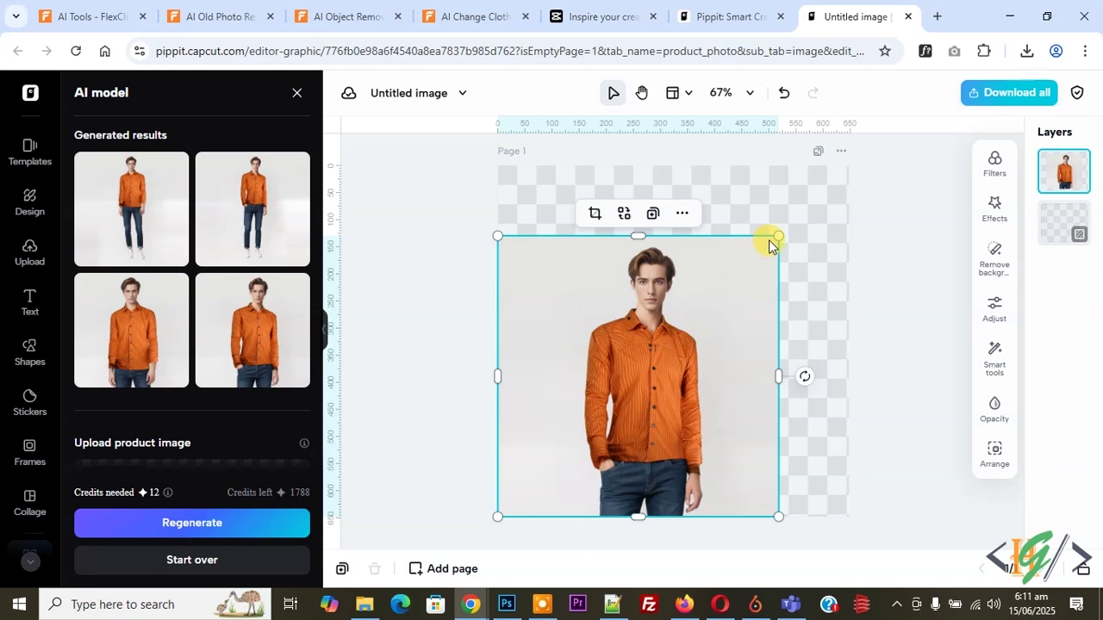
{"action": "left_click_drag", "start_coordinate": [777, 236], "coordinate": [849, 166]}
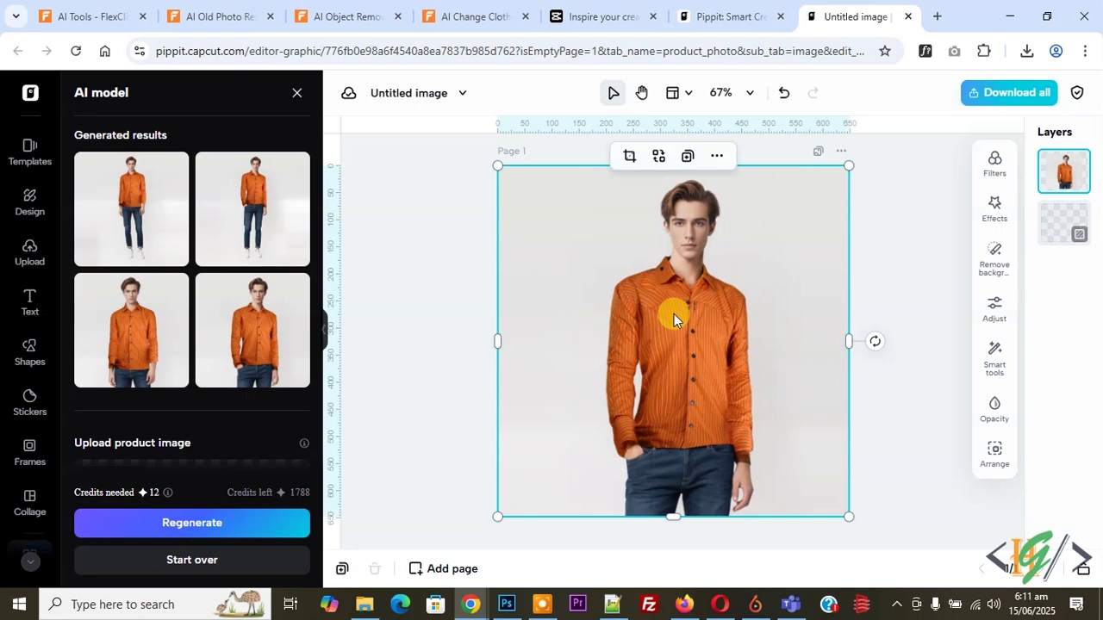
{"action": "left_click", "coordinate": [716, 156]}
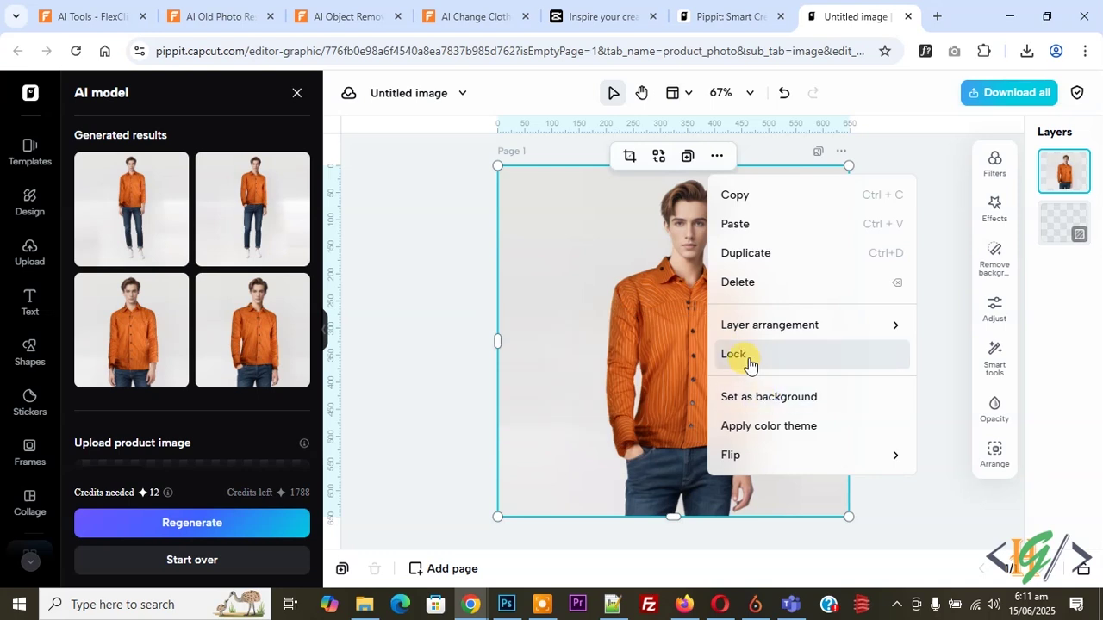
{"action": "left_click", "coordinate": [643, 324]}
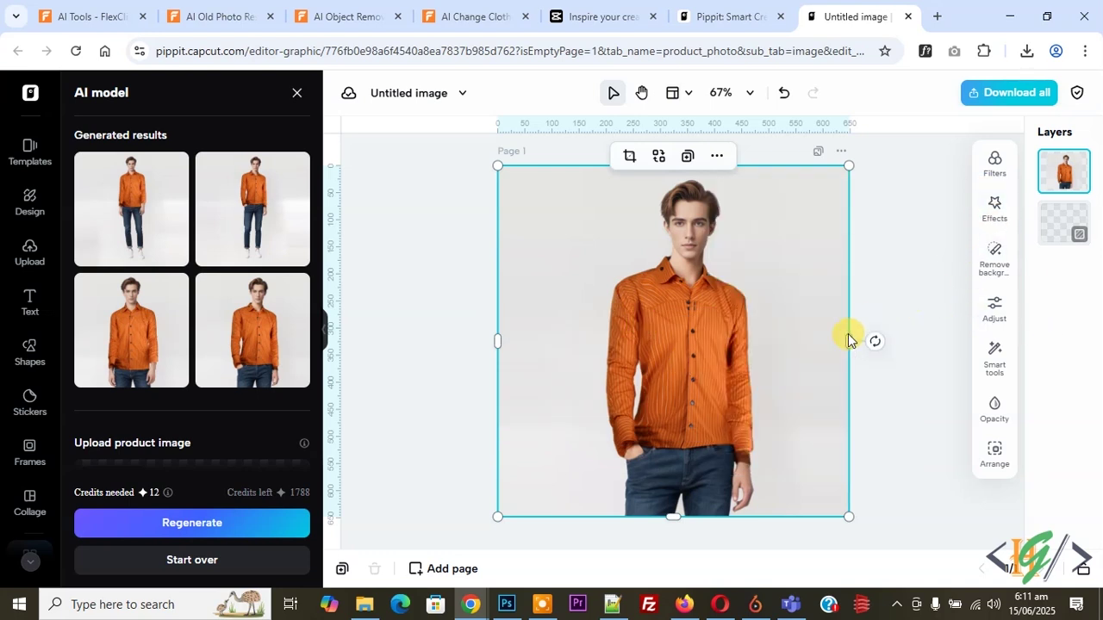
{"action": "left_click", "coordinate": [994, 371]}
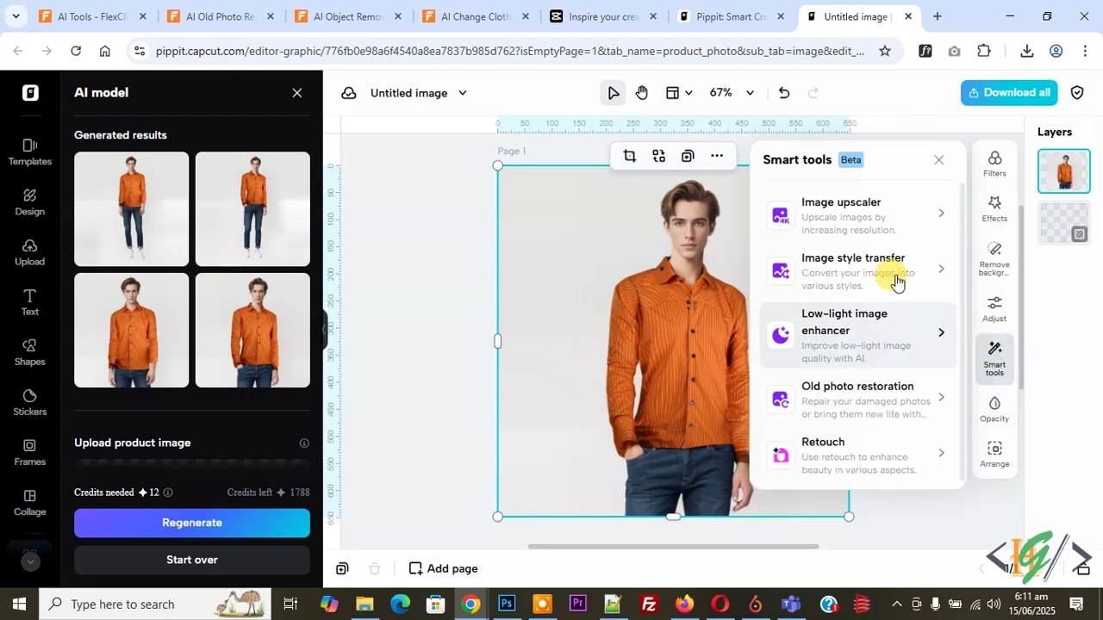
Set up the image export in PNG format at 3× size (1944 × 1944 px).
{"action": "left_click", "coordinate": [991, 92]}
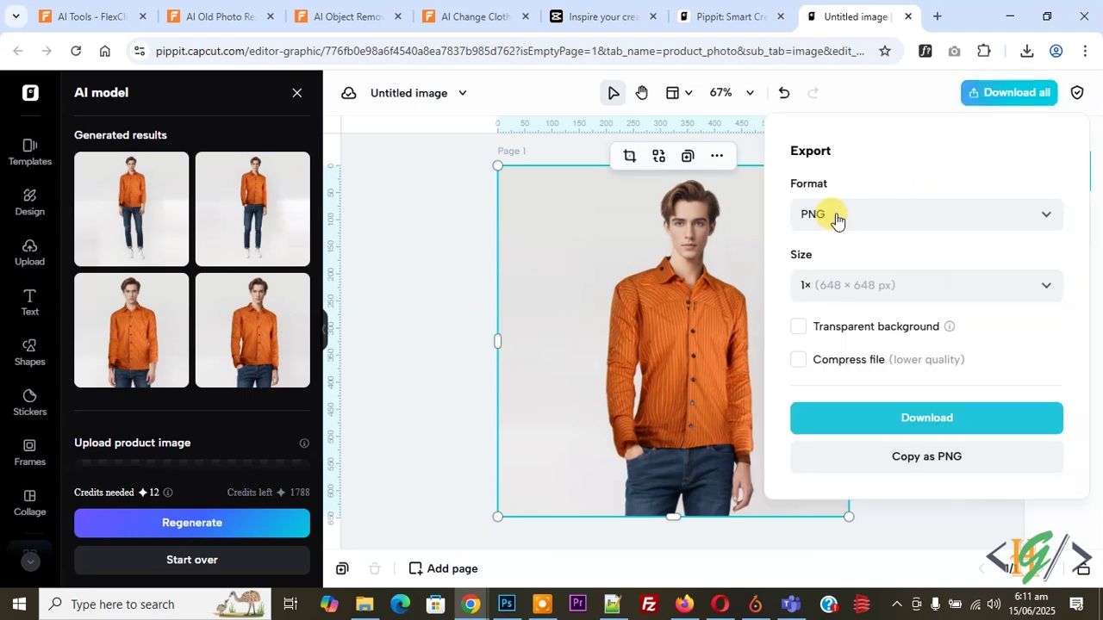
{"action": "left_click", "coordinate": [840, 218]}
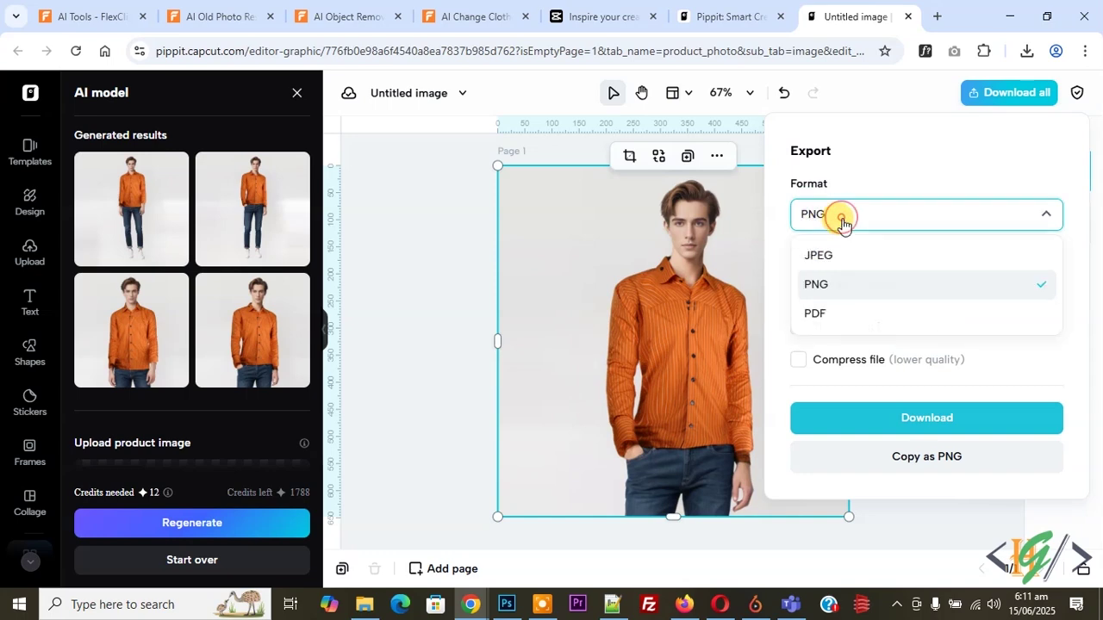
{"action": "left_click", "coordinate": [843, 222]}
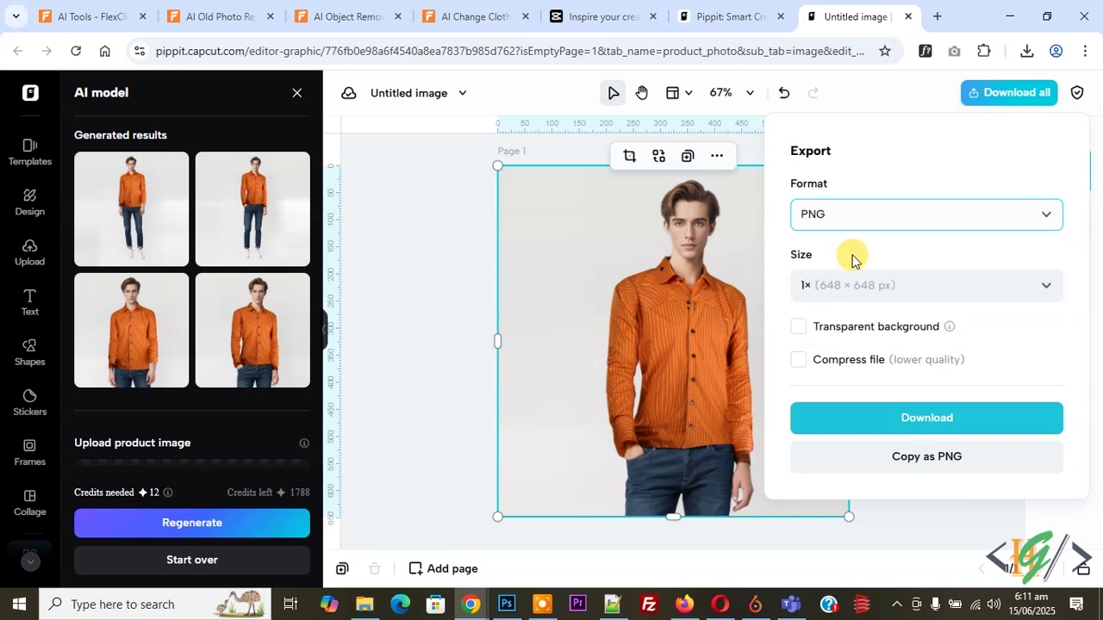
{"action": "left_click", "coordinate": [862, 296]}
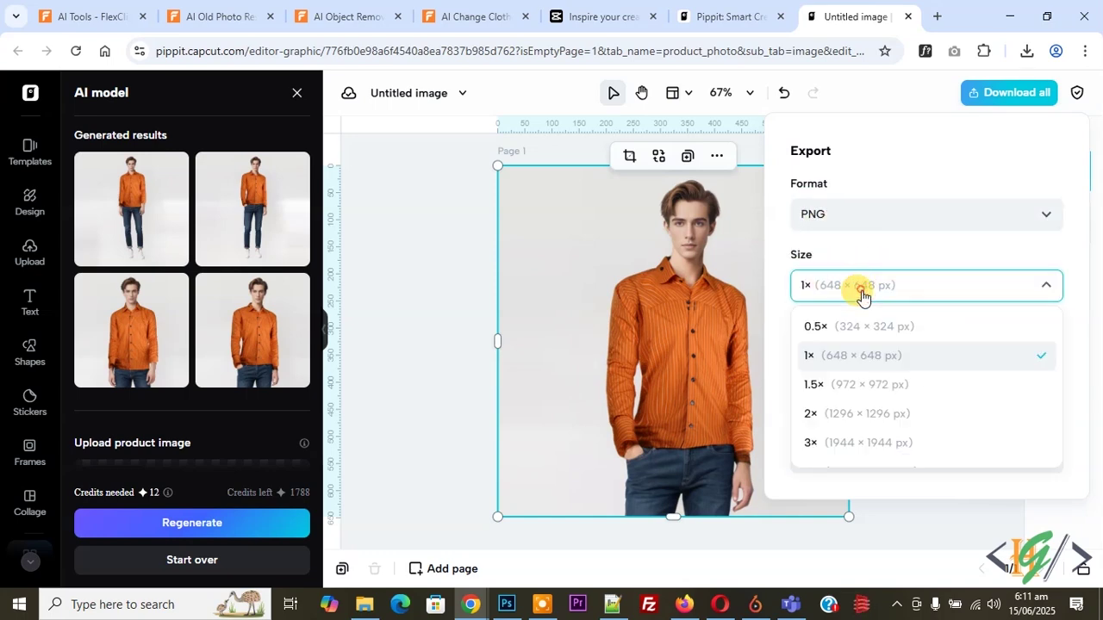
{"action": "left_click", "coordinate": [853, 442]}
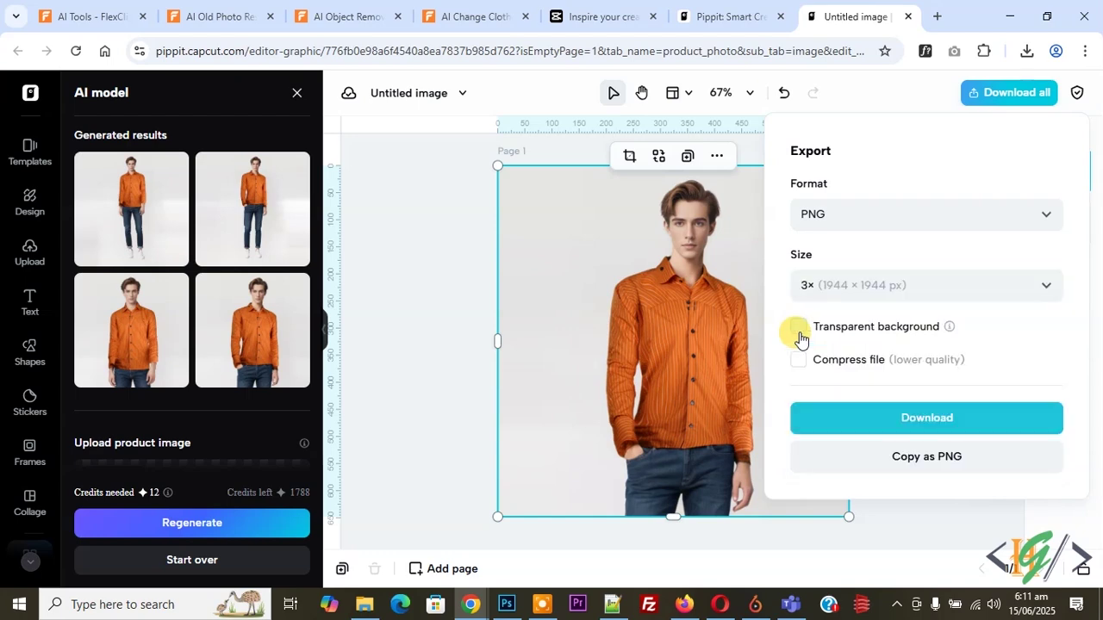
Download the exported image and open the saved file Untitled image.png for viewing.
{"action": "left_click", "coordinate": [800, 336]}
{"action": "left_click", "coordinate": [886, 421]}
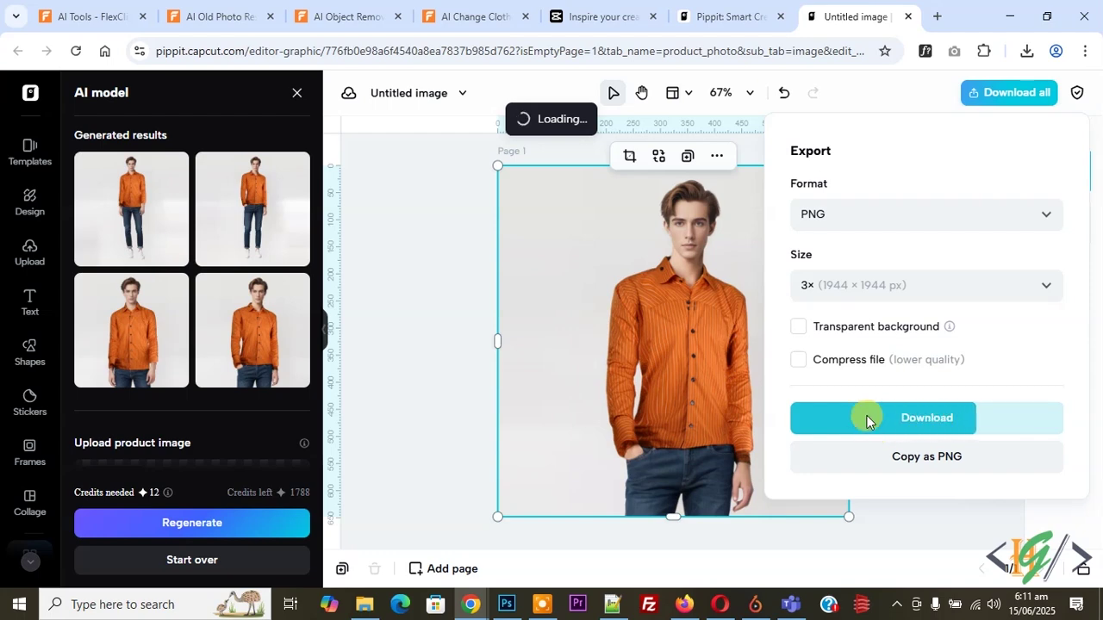
{"action": "left_click", "coordinate": [365, 355]}
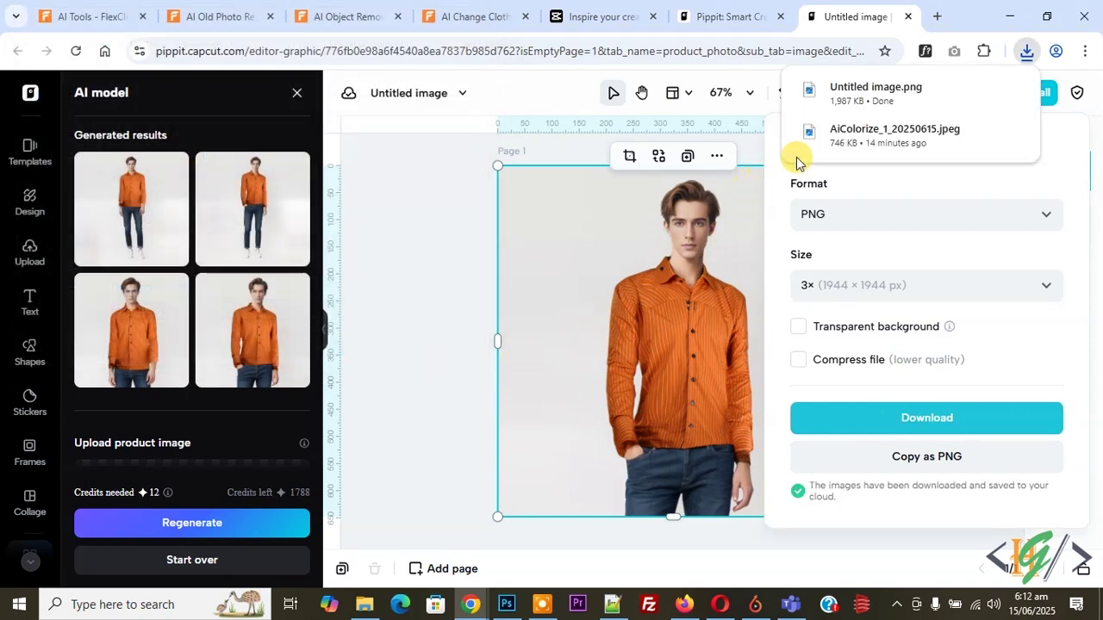
{"action": "left_click", "coordinate": [875, 101]}
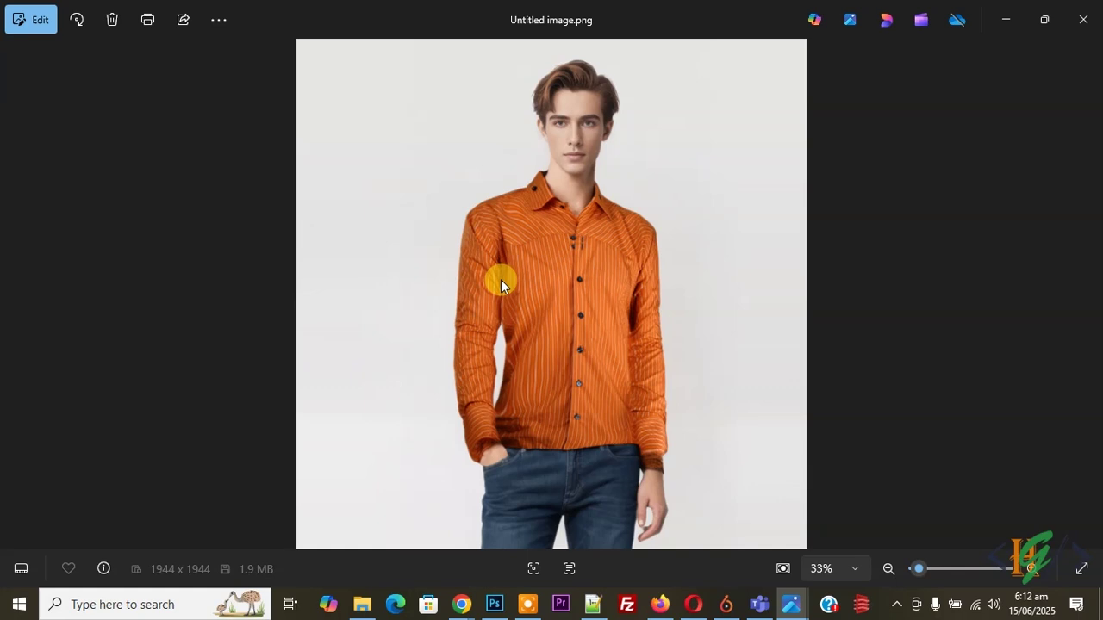